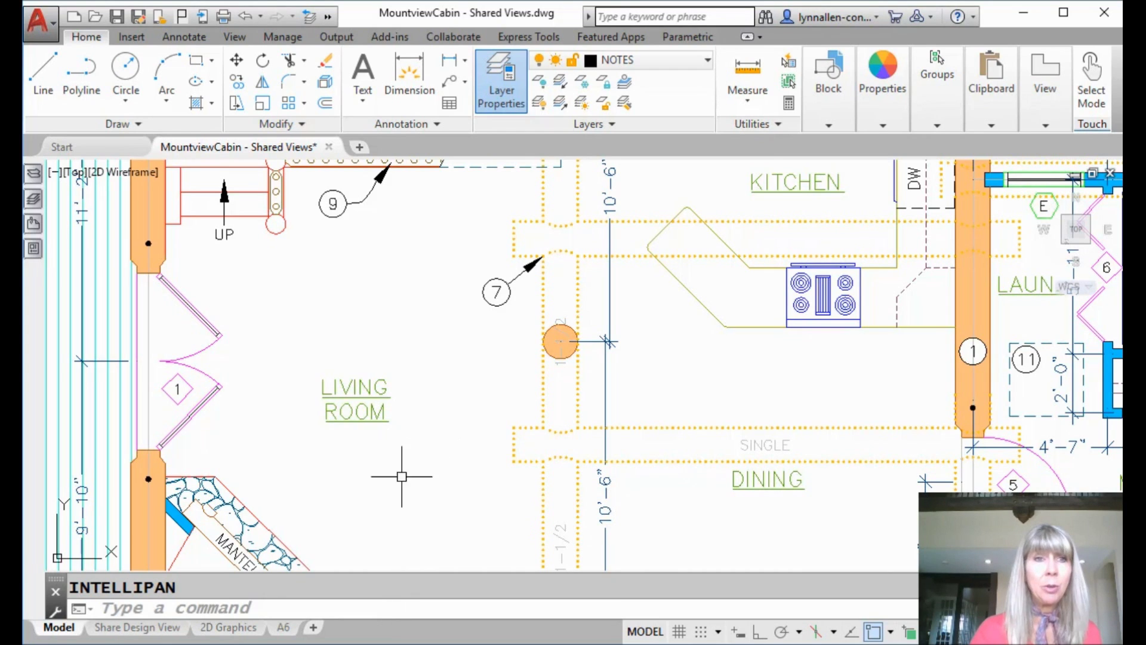
- Place three points with Multiple Points: one in the living room and two at the dotted outline's corners
click(139, 124)
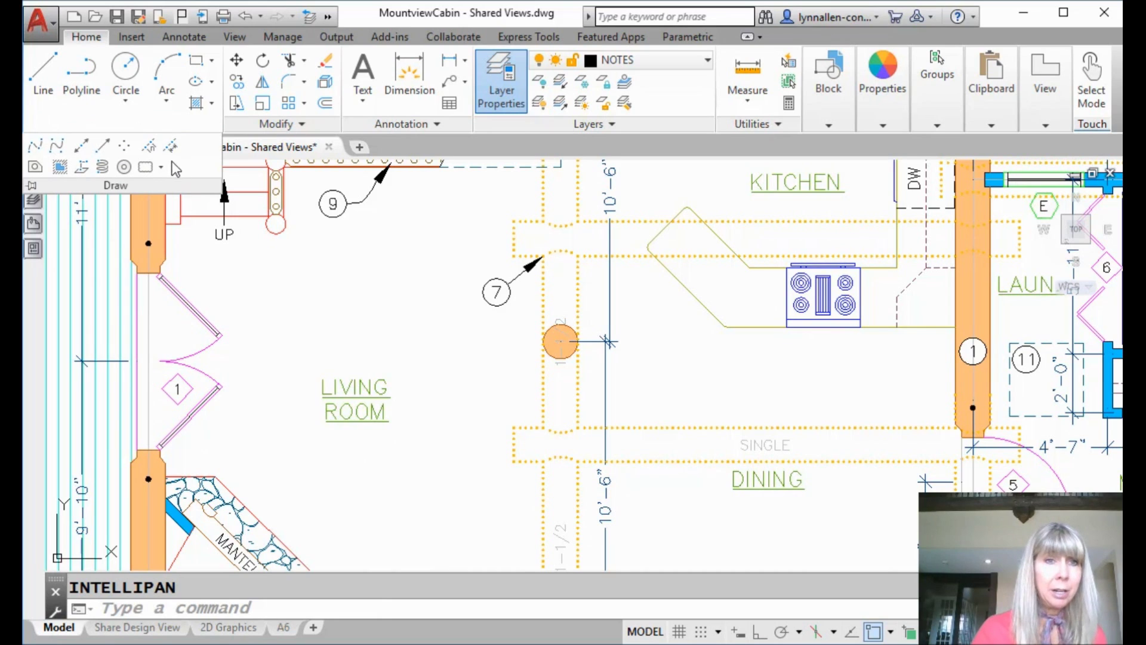
click(124, 146)
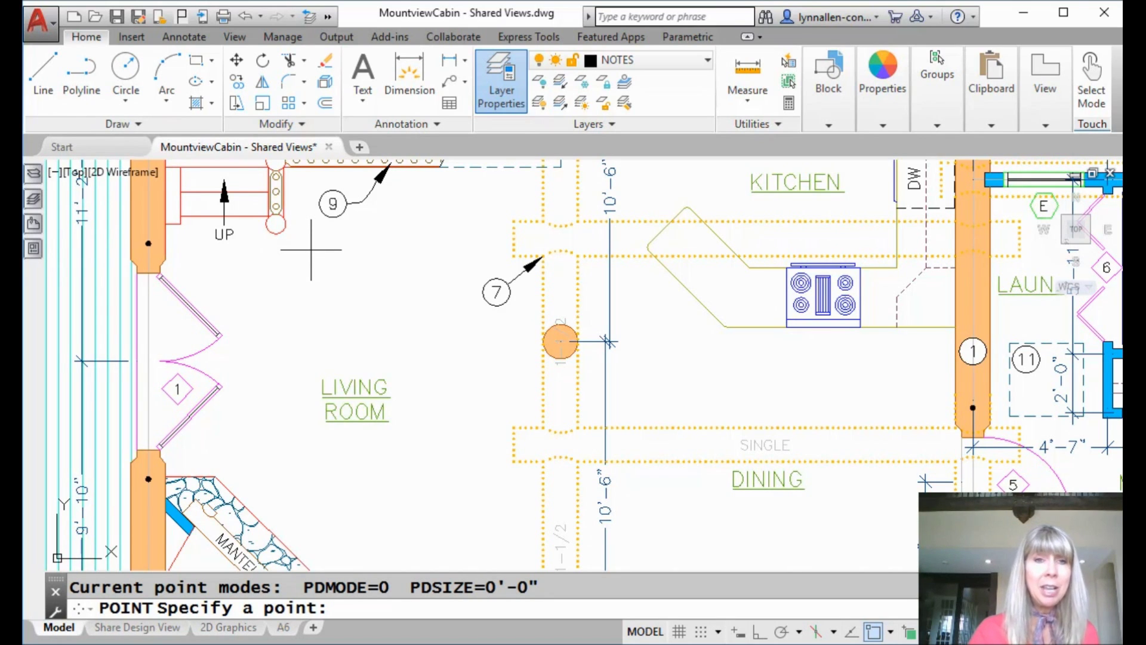
click(219, 384)
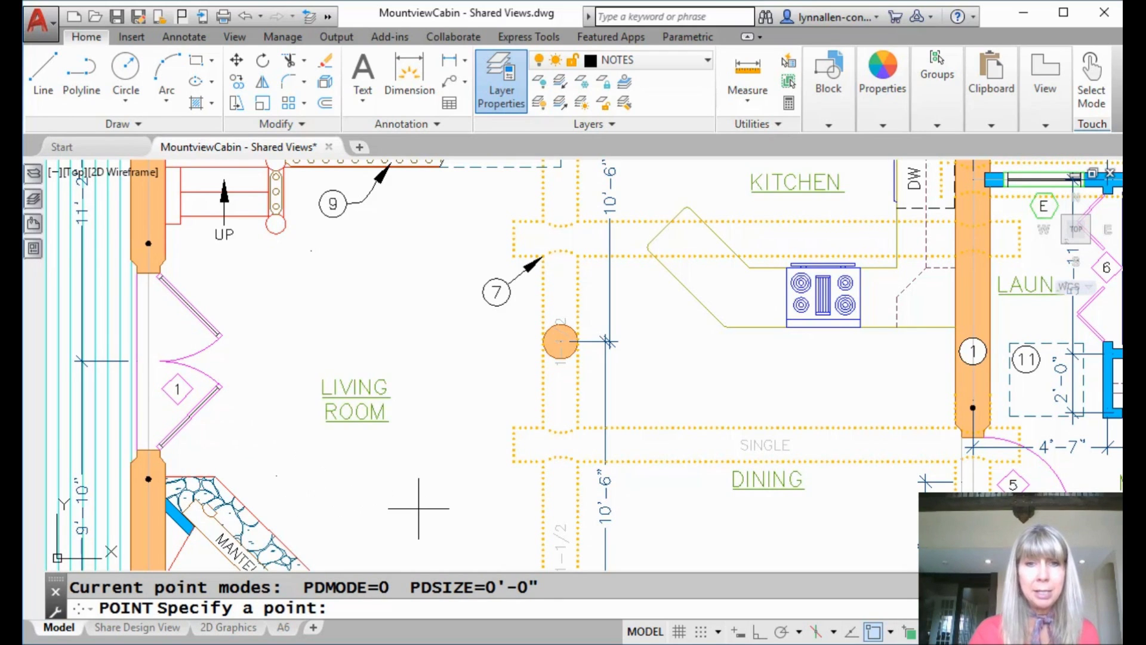
click(515, 426)
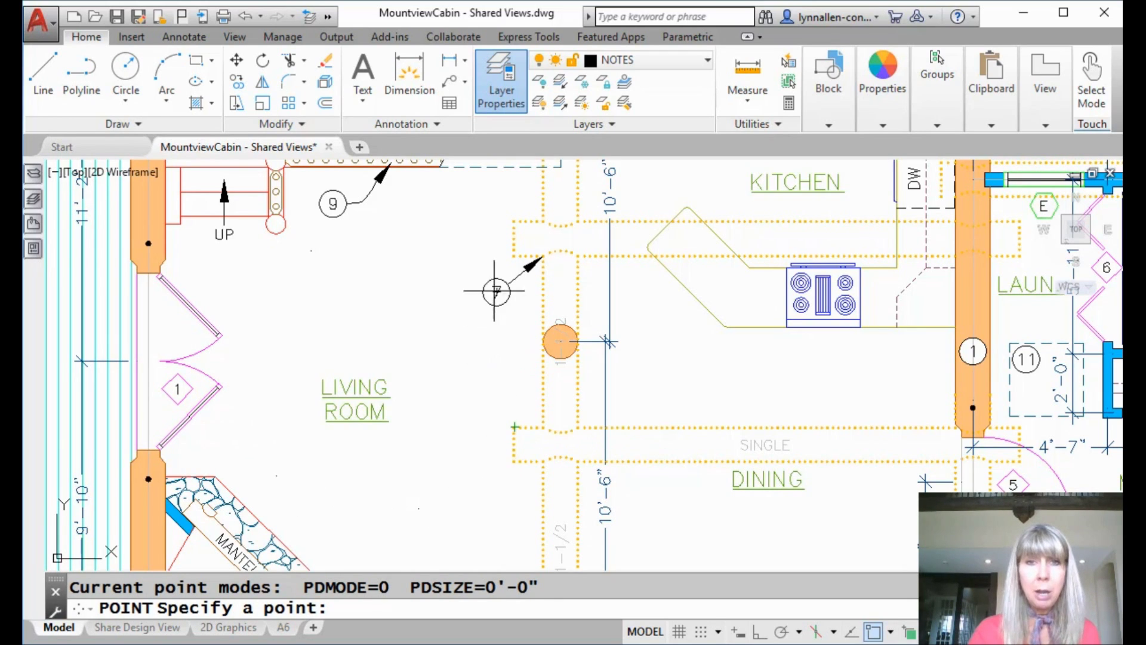
click(515, 221)
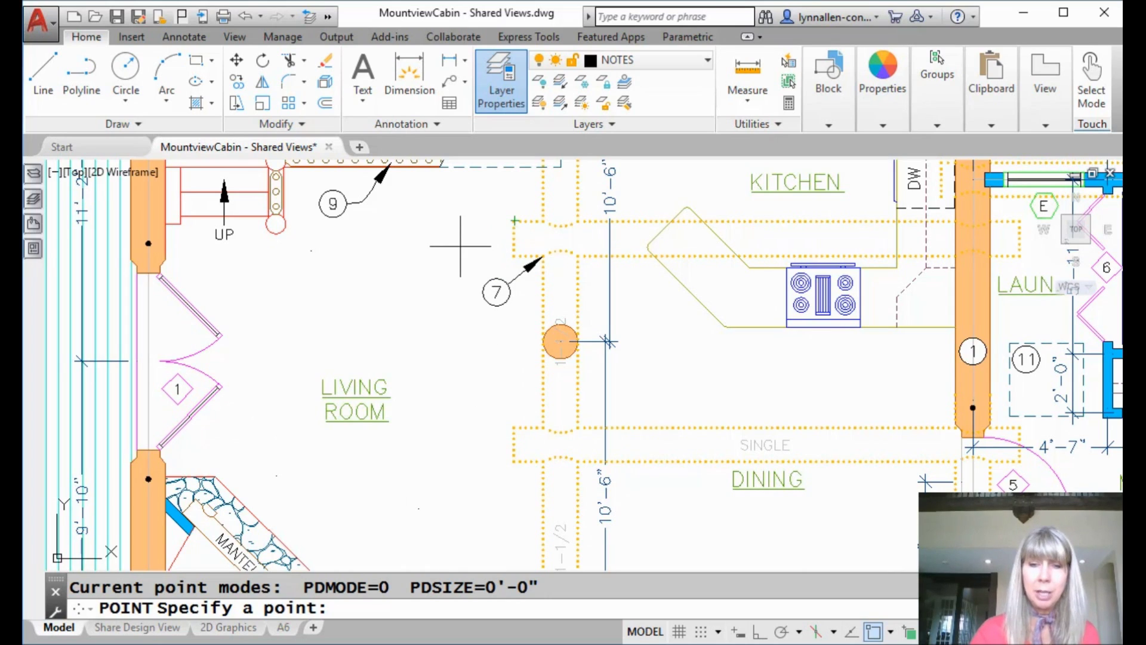
key(Return)
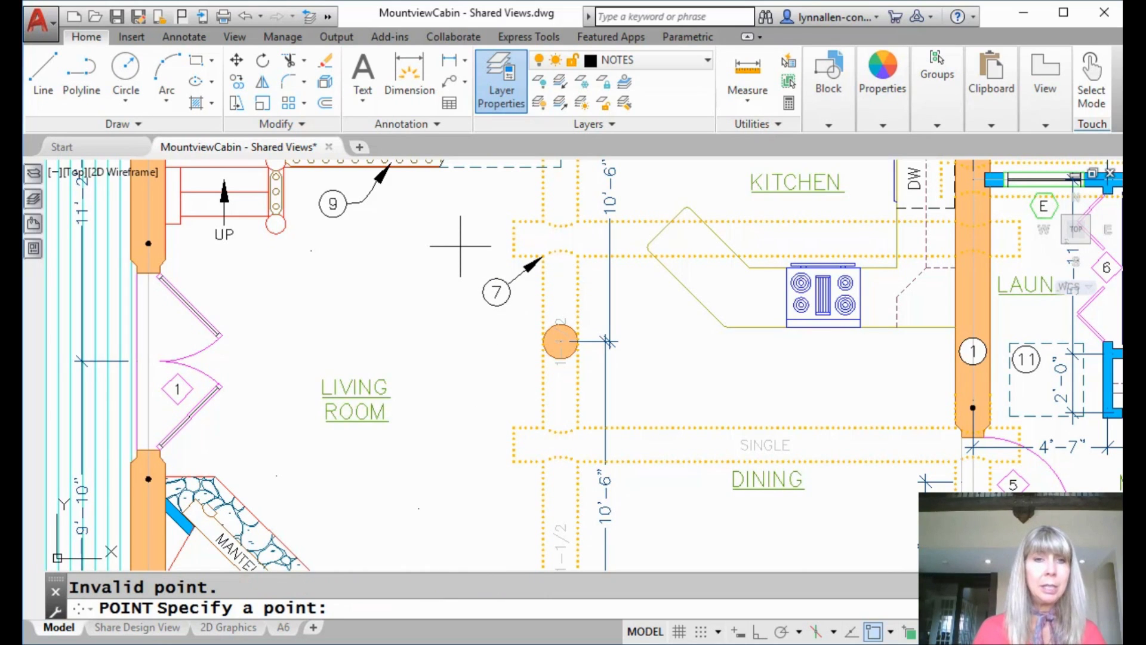
key(Escape)
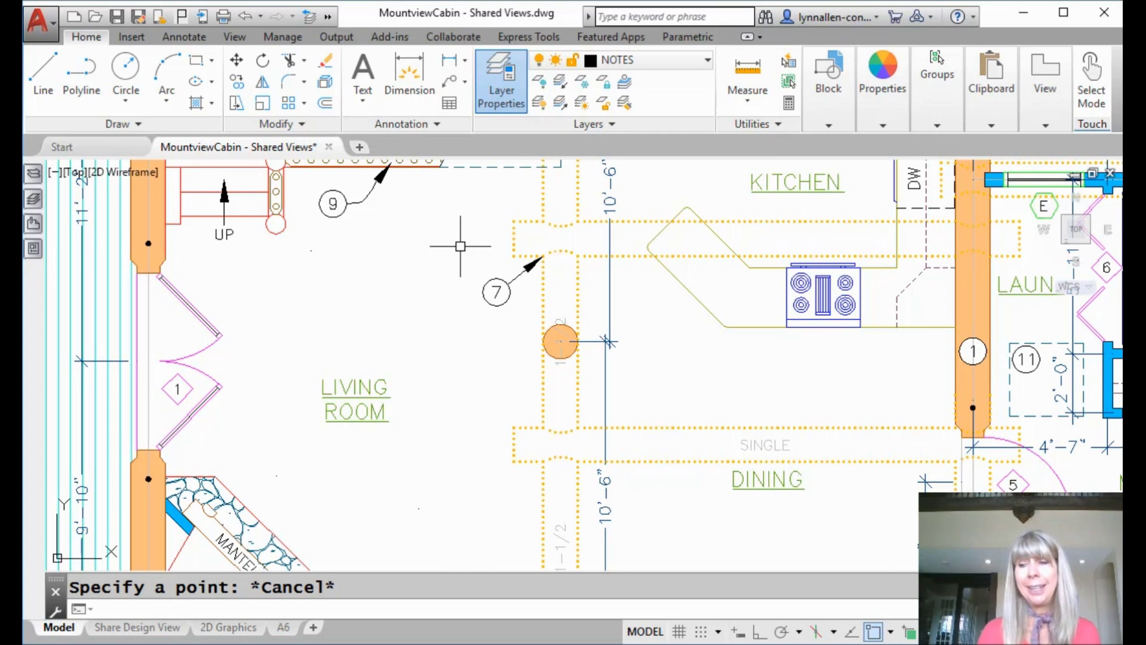
- Set the point style to the X symbol at 5% size relative to screen
click(806, 121)
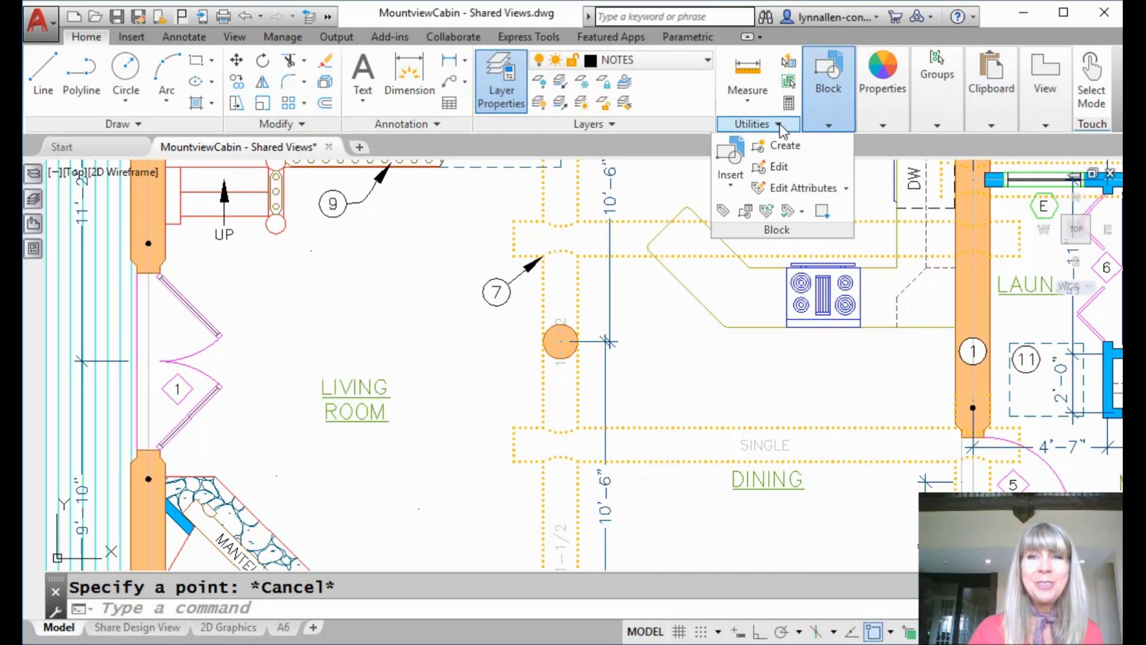
click(779, 124)
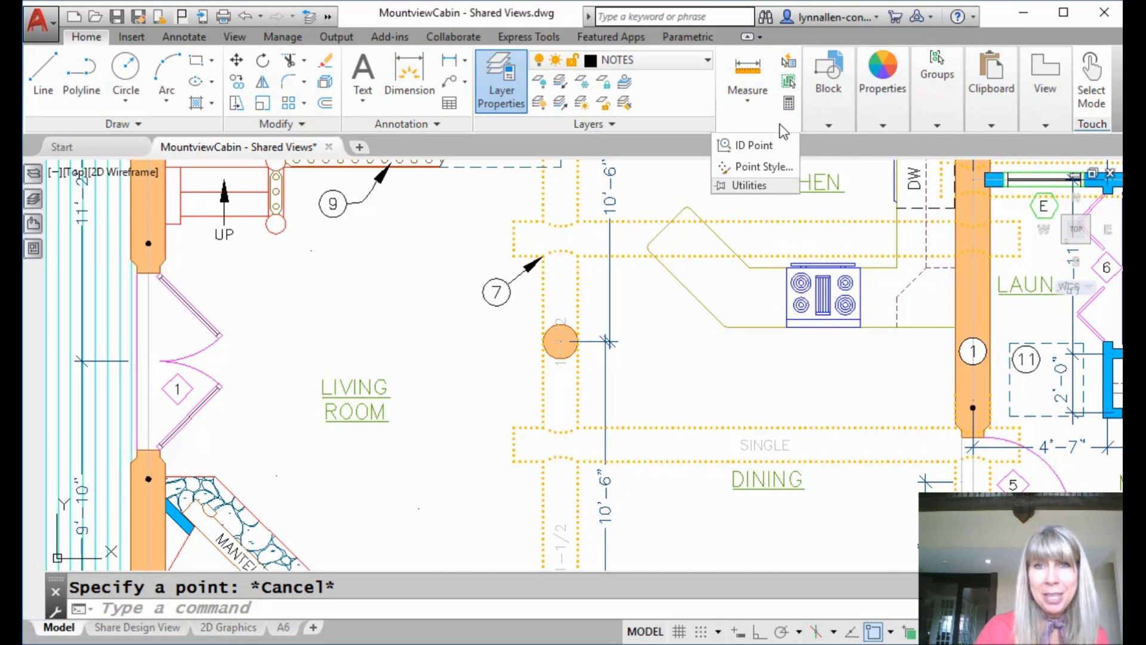
click(775, 170)
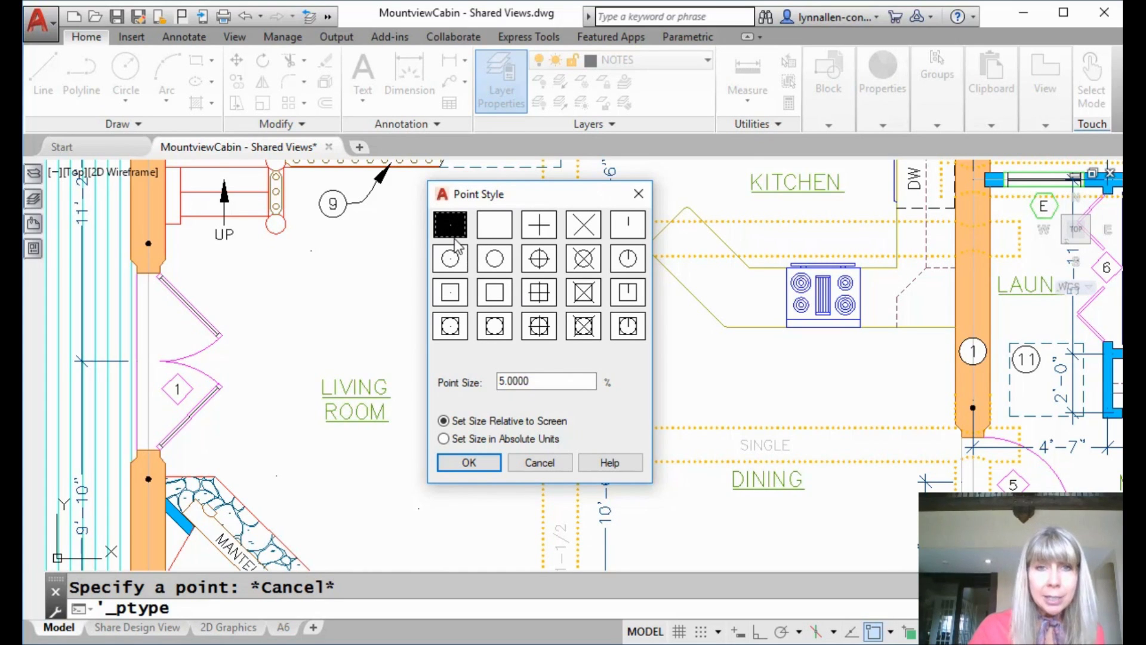
click(587, 234)
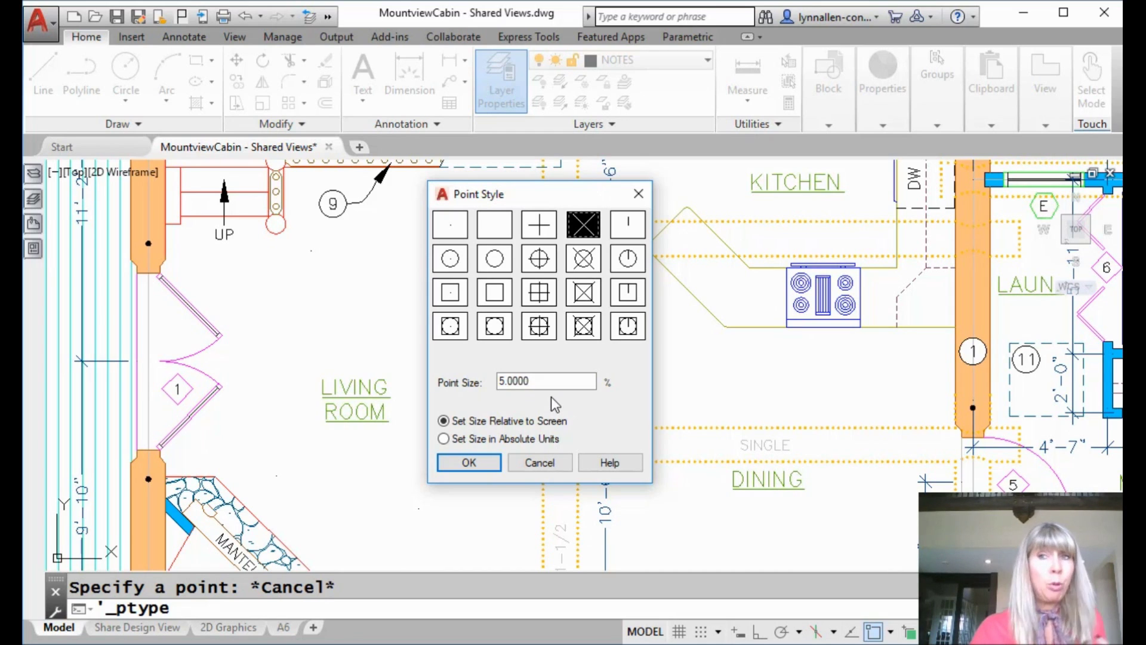
click(469, 462)
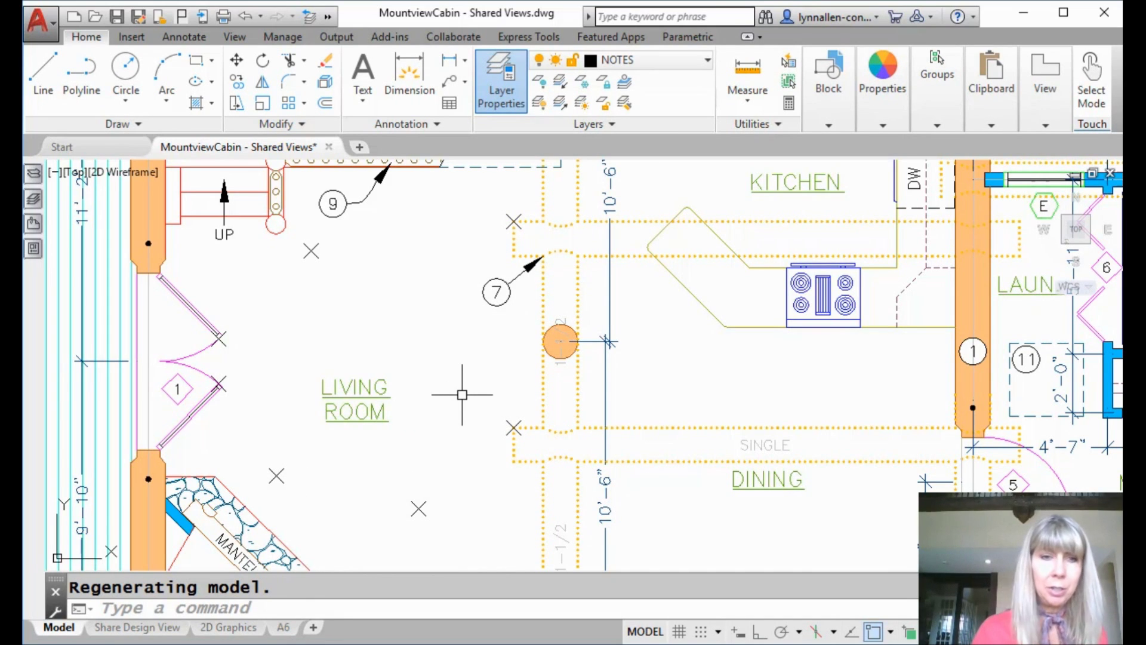
- Start the LINE command (L) and turn on Node object snap
text(l)
key(Return)
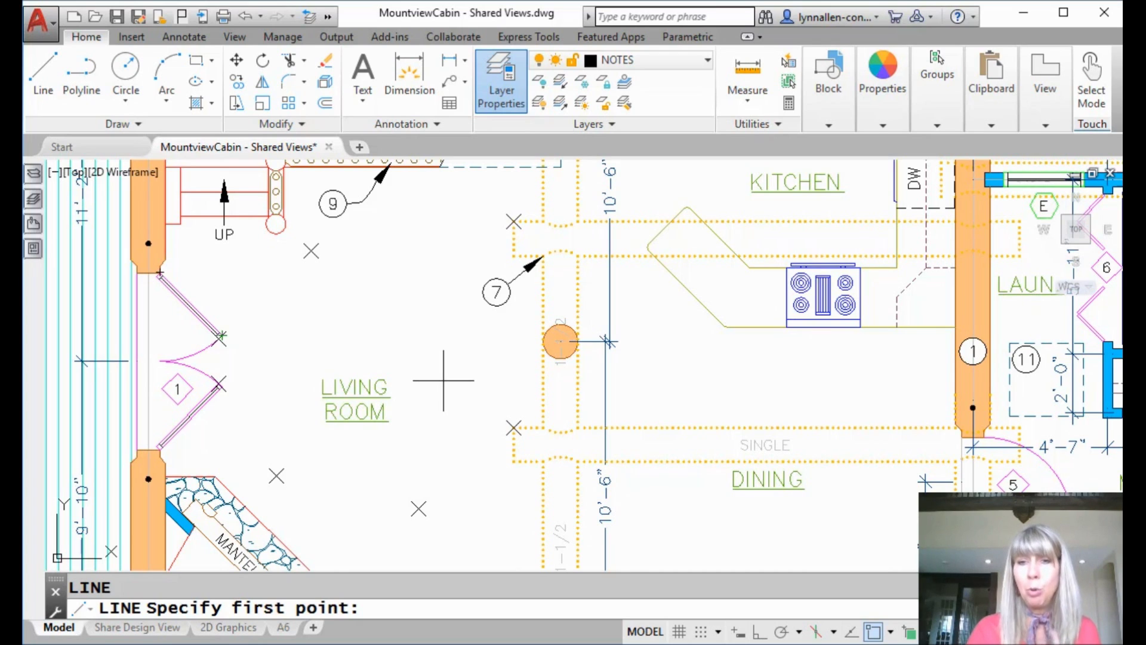
click(891, 634)
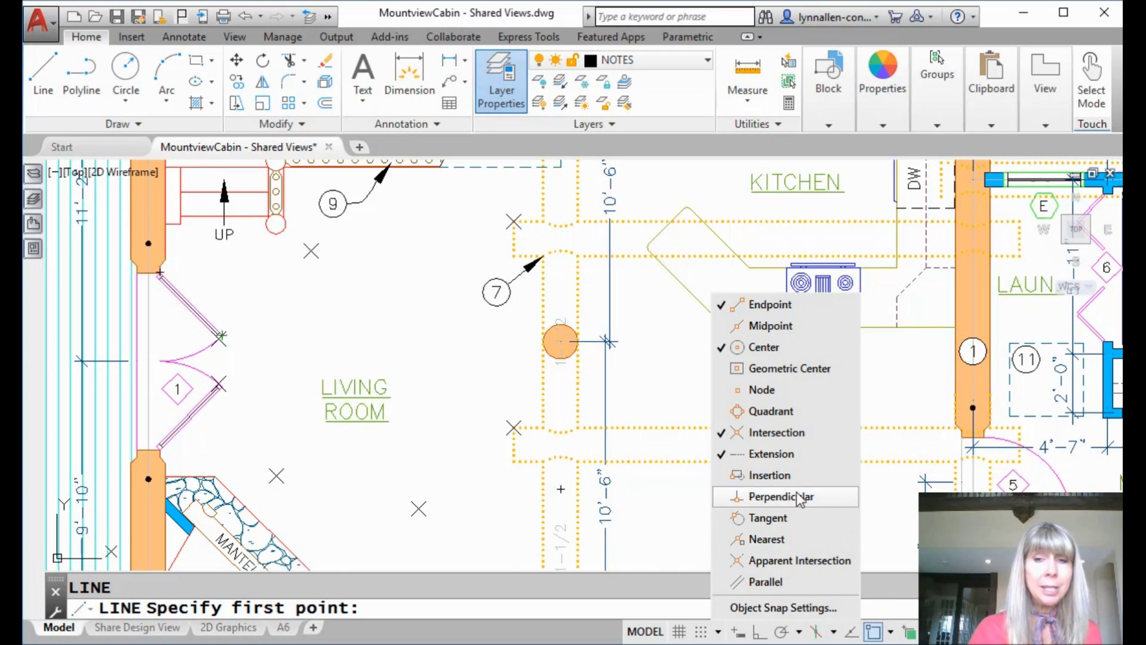
click(768, 389)
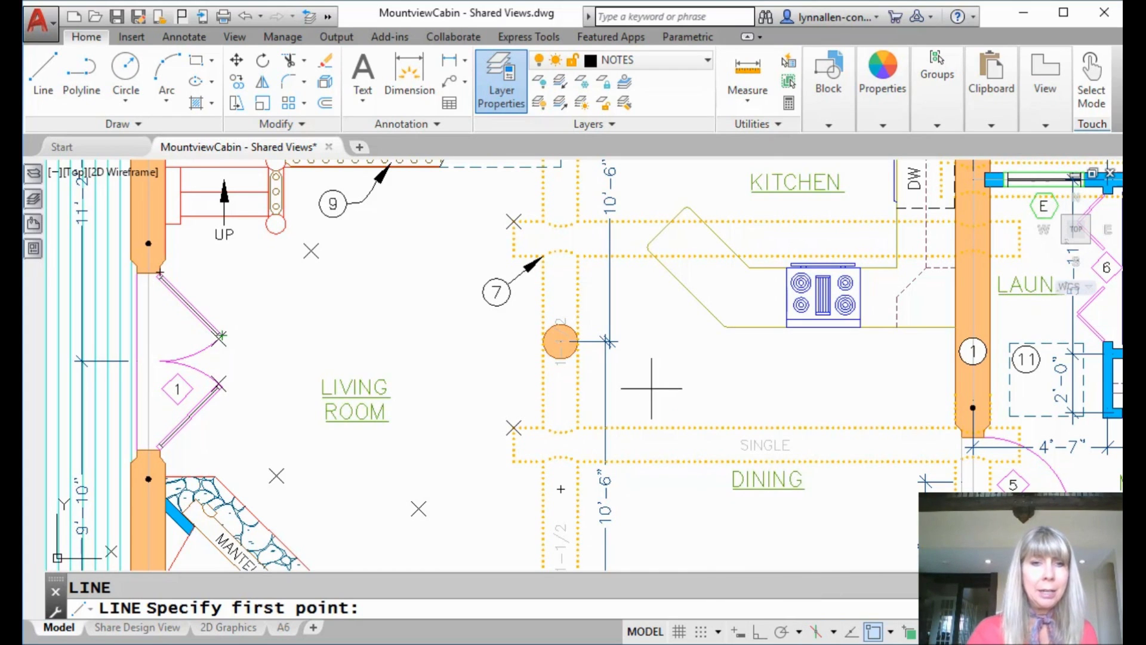
- Draw a line chain snapped through five living-room X points, ending at the outline-corner point
click(314, 257)
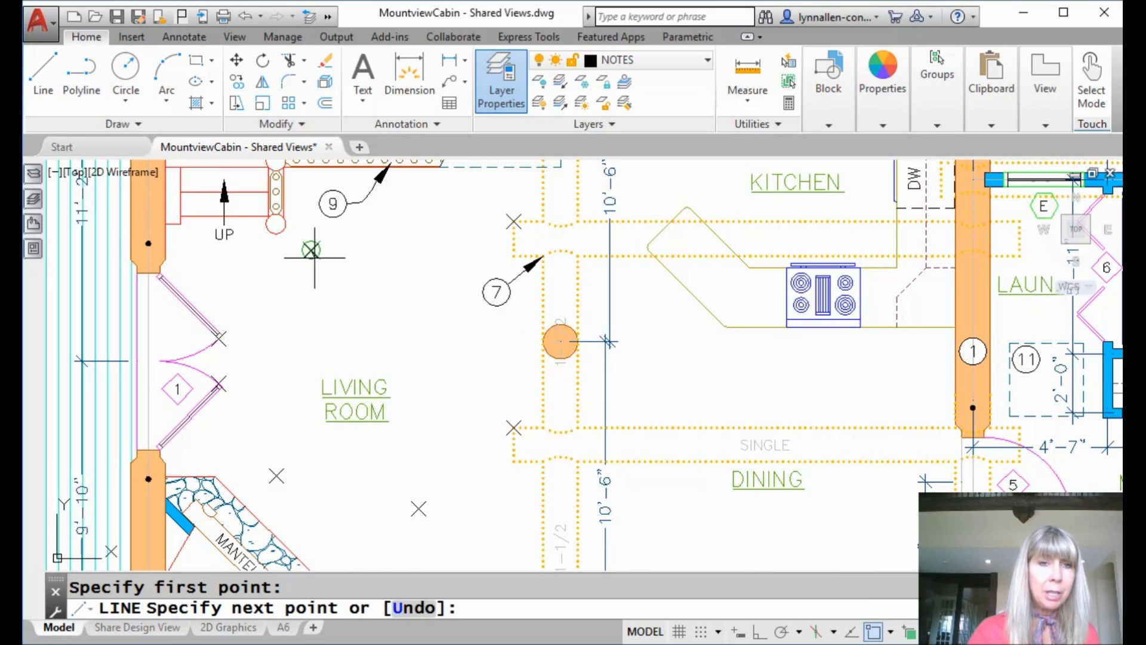
click(220, 386)
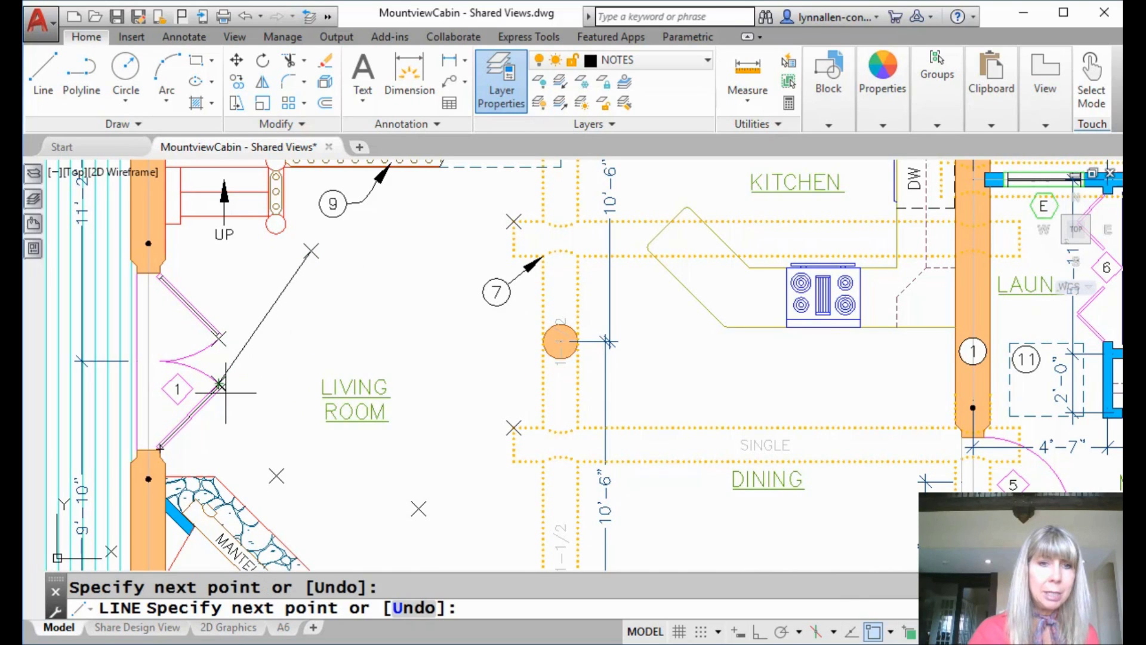
click(276, 476)
click(418, 509)
click(502, 418)
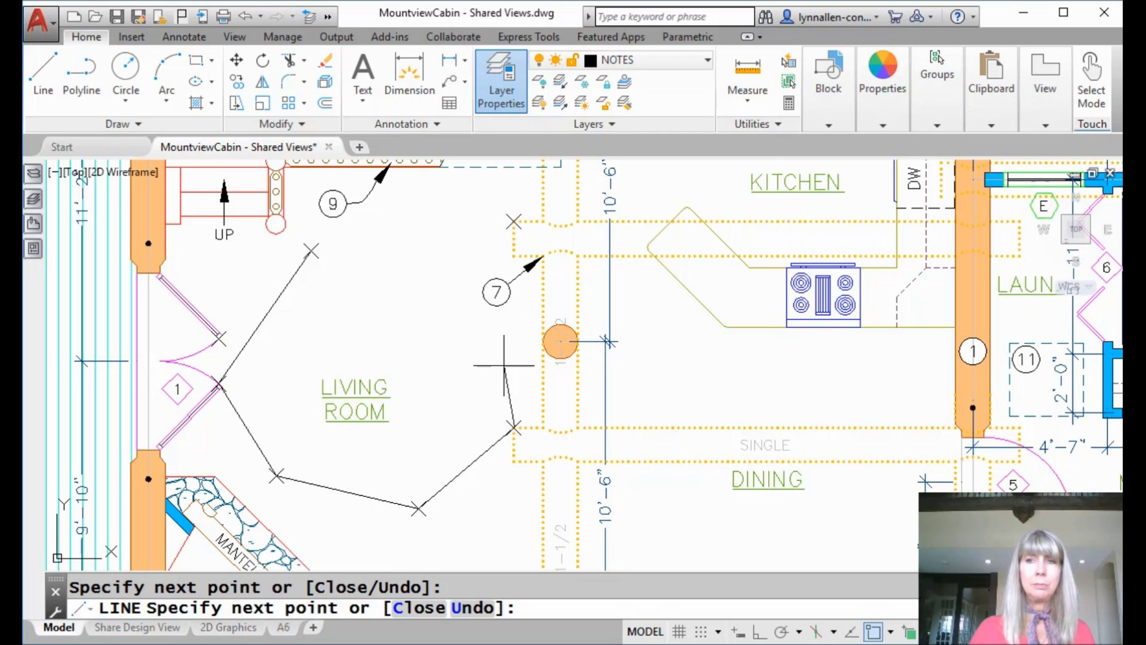
key(Return)
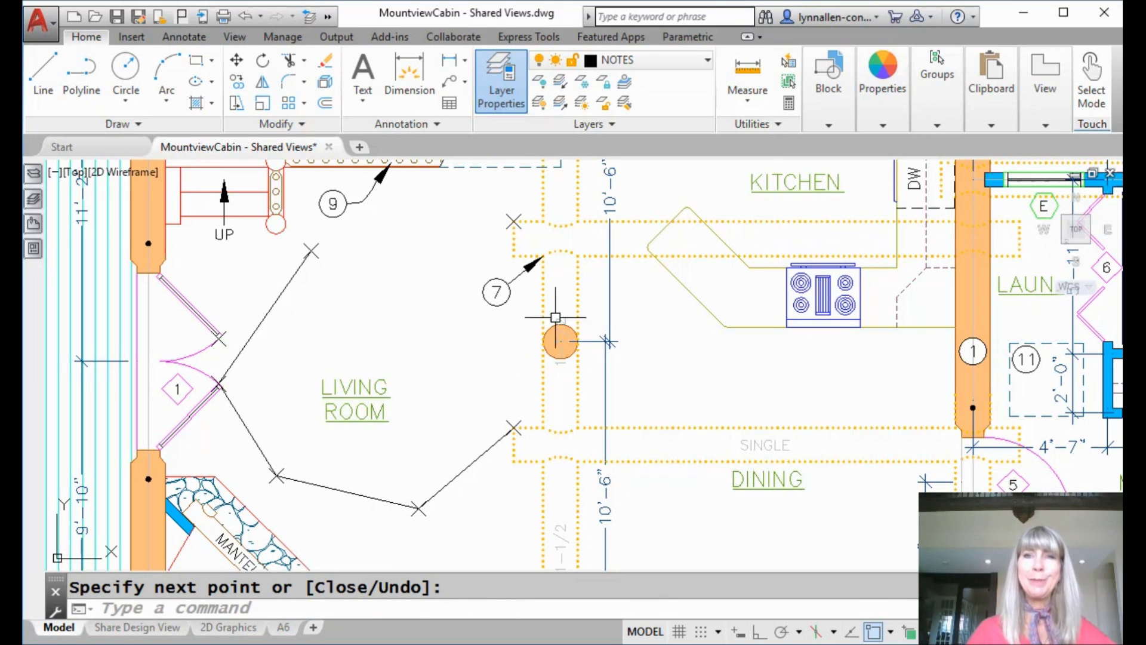
- Switch the point style to the blank (none) style so the X markers disappear
click(784, 123)
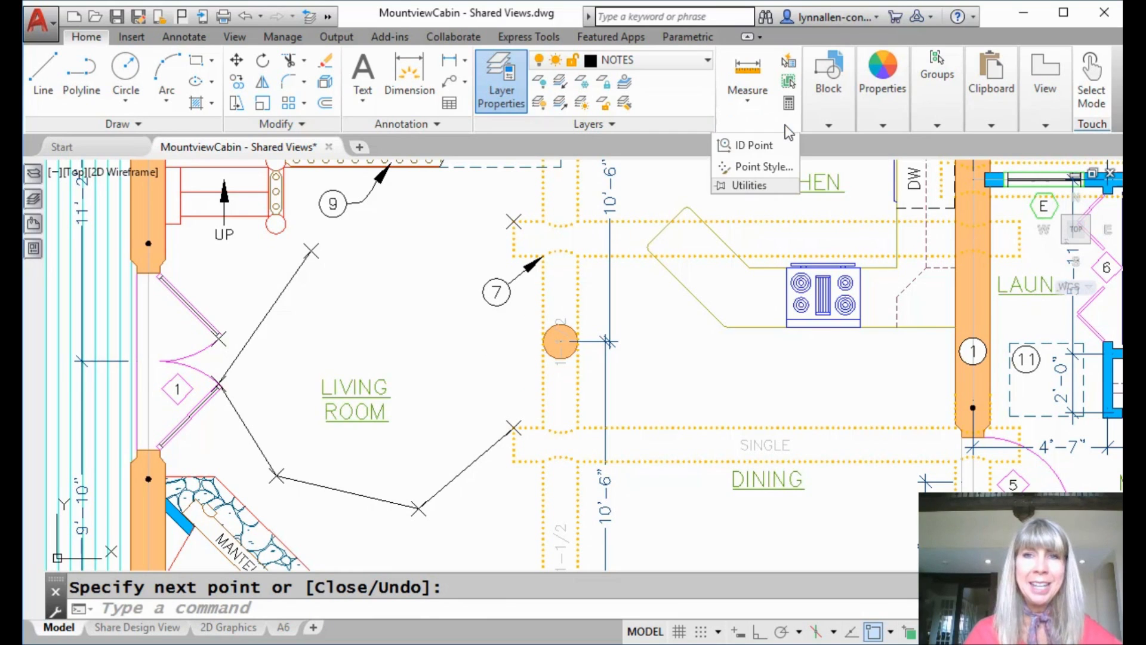
click(765, 166)
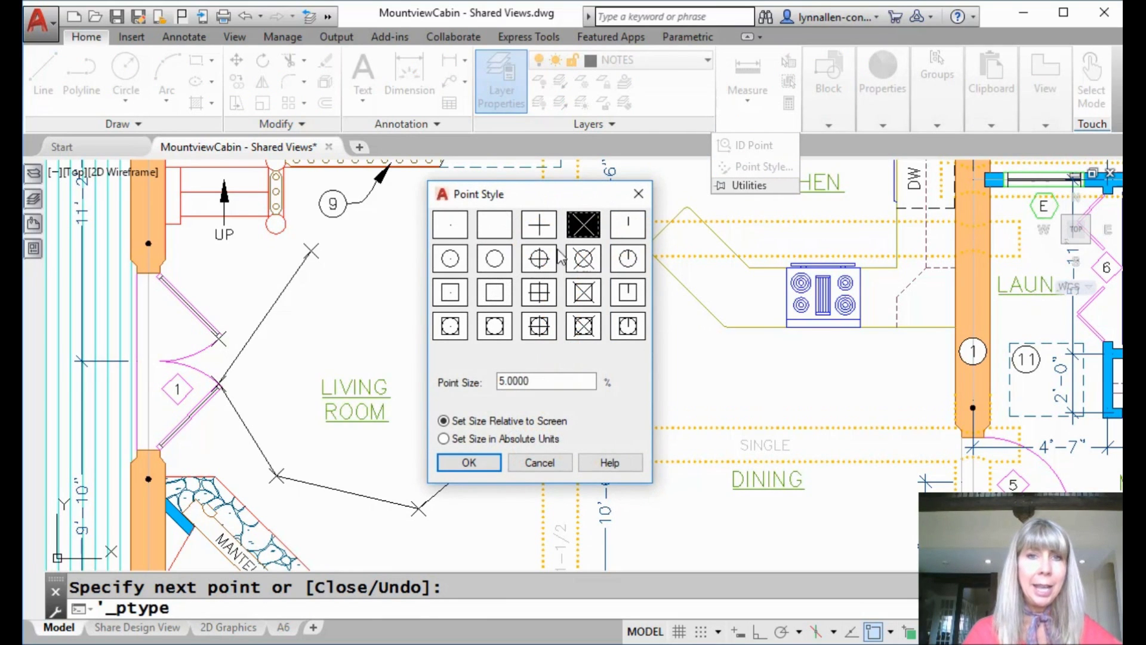
click(499, 230)
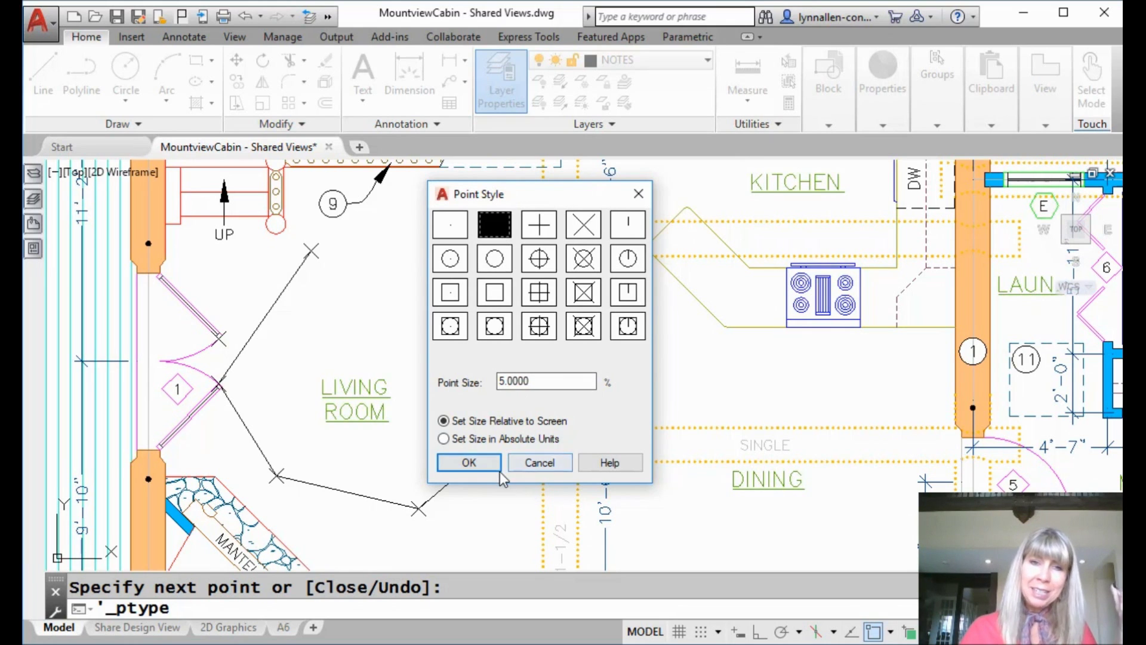
click(489, 461)
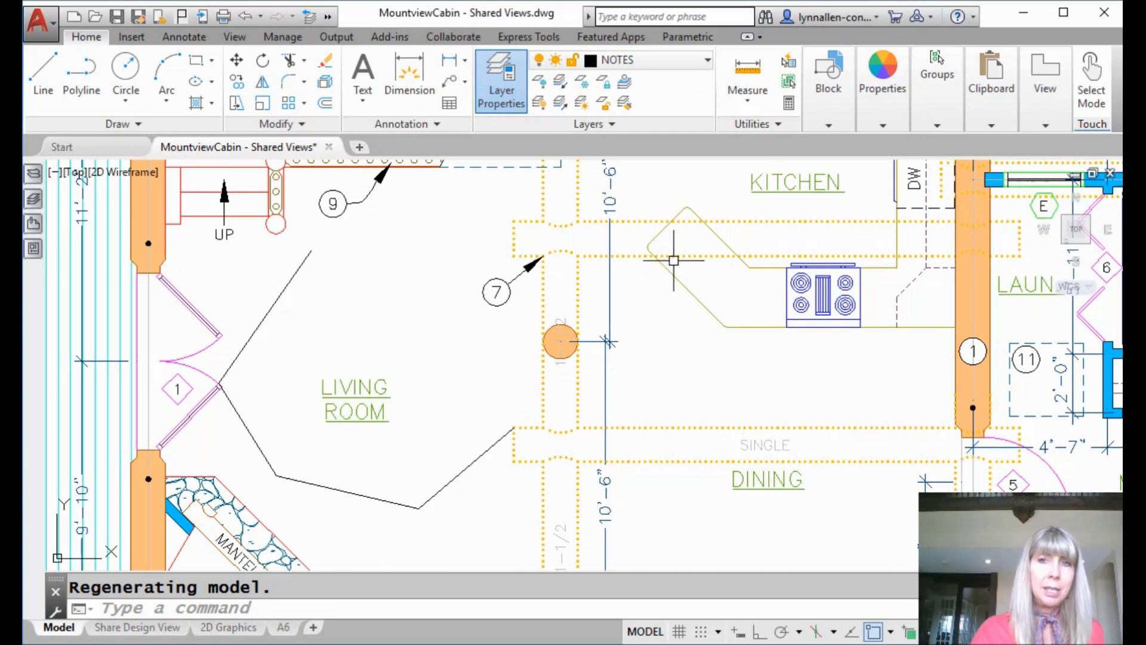
- Set the point style to the boxed-X symbol from the bottom row
click(771, 124)
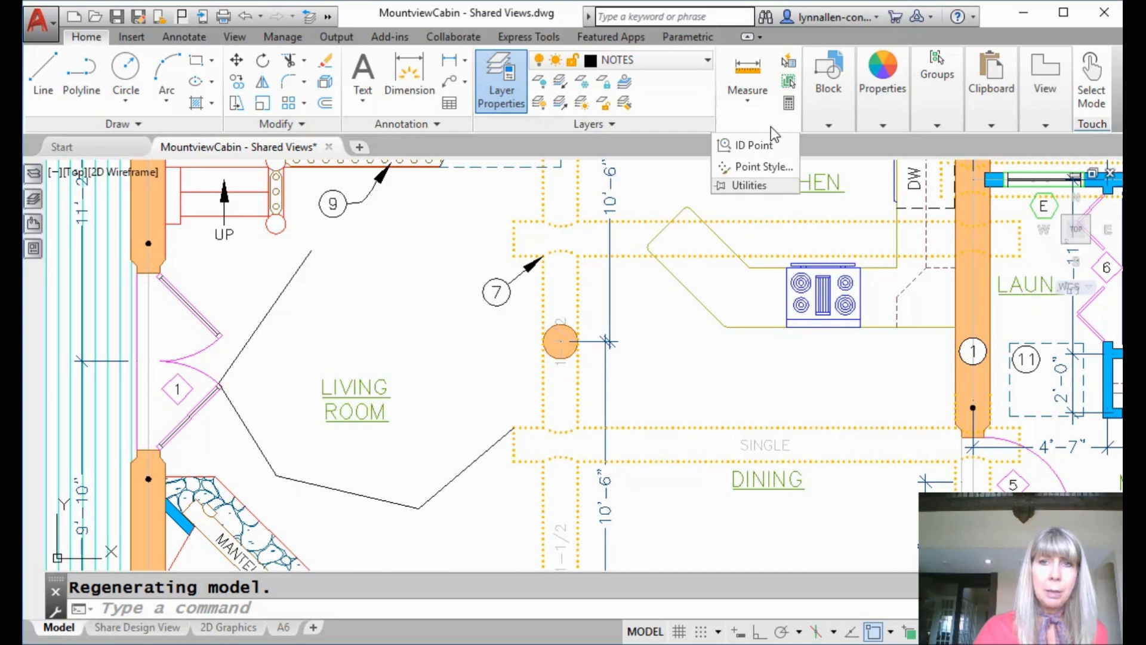
click(769, 166)
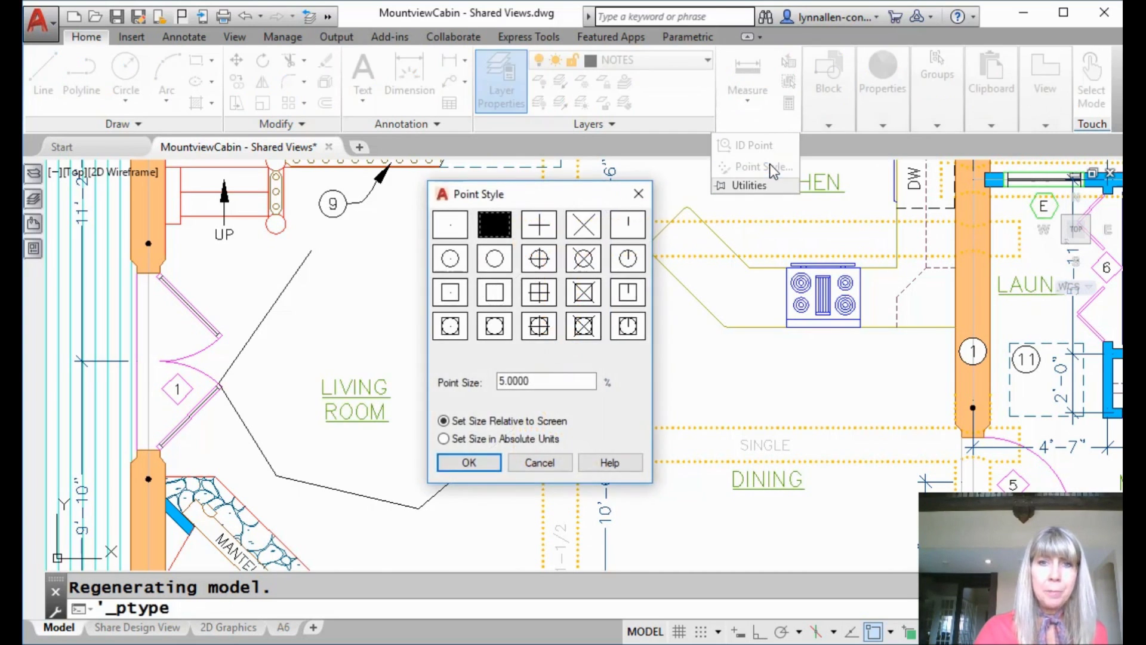
click(585, 328)
click(471, 464)
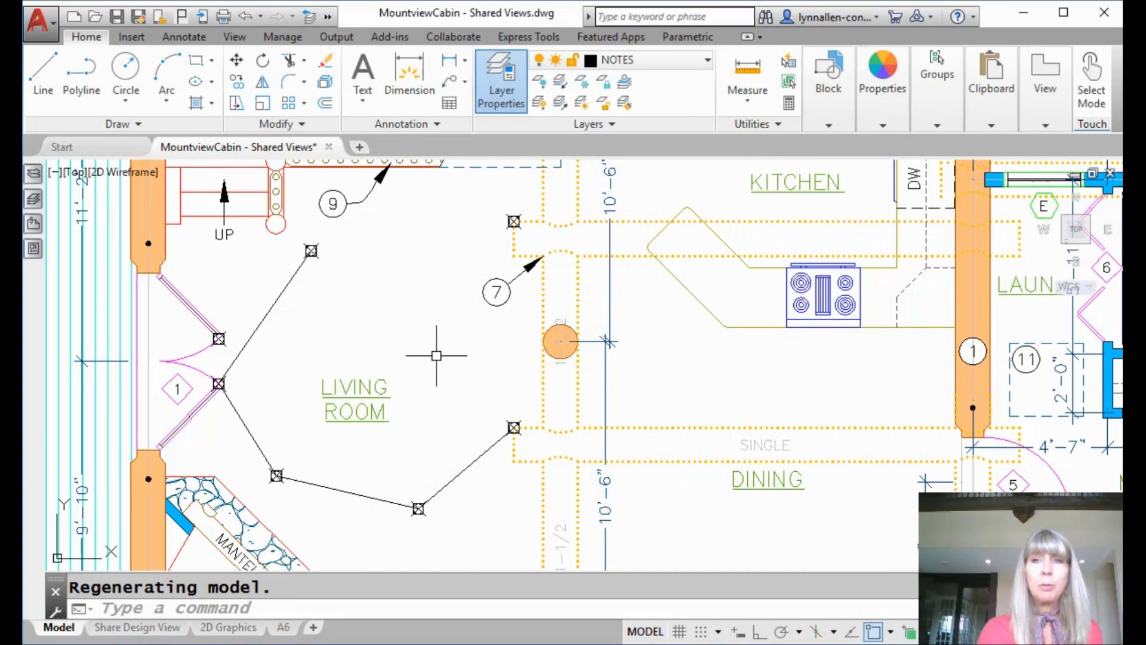